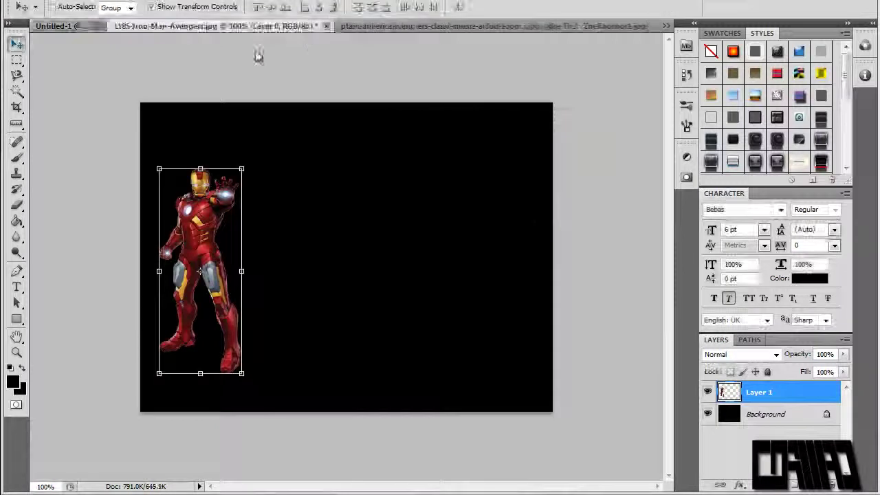
Select the white background around Captain America and bring the cut-out figure into the black Untitled-1 composite
key("w")
key("i")
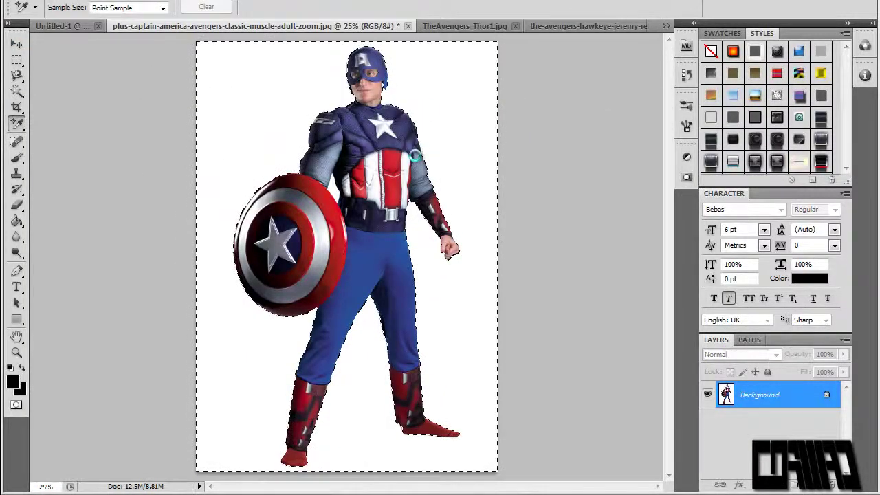
key("v")
left_click_drag(284, 128, 344, 206)
Scale Captain America down so he overlaps Iron Man, and select both heroes' layers together
key("ctrl+t")
left_click_drag(547, 117, 369, 183)
left_click_drag(330, 231, 285, 191)
key("Return")
left_click(796, 419, "shift")
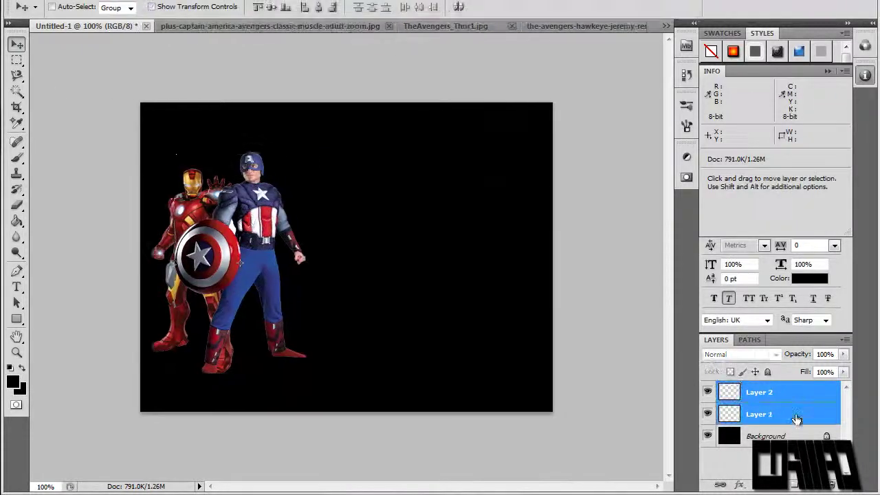
Close the Captain America image and clear the selected white background around Thor
left_click(389, 26)
left_click(419, 190)
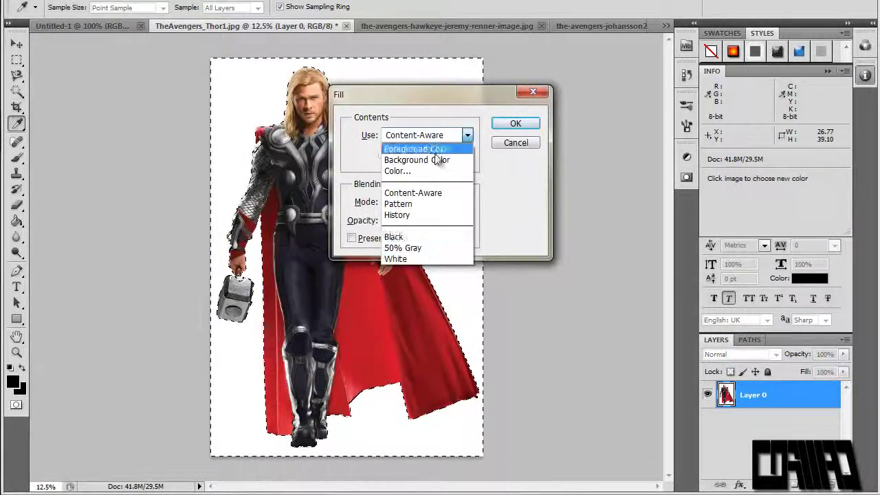
left_click(413, 192)
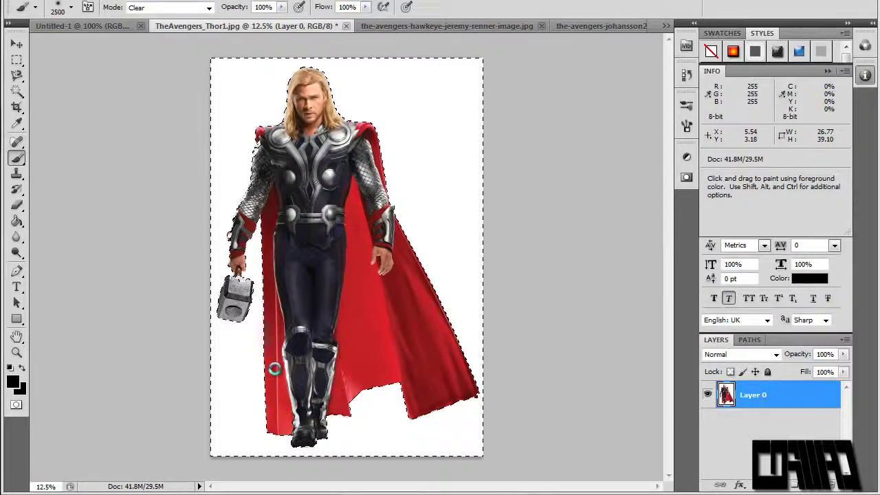
key("Delete")
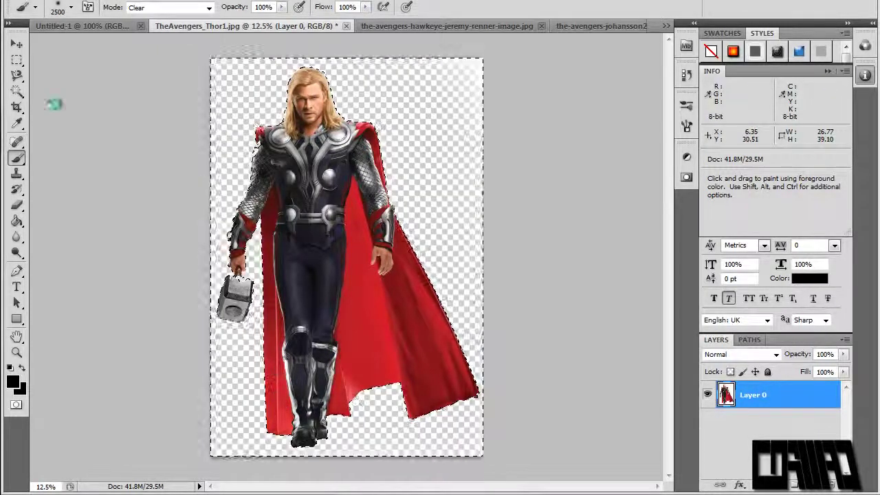
Bring the Thor cutout into Untitled-1 and scale it to about 10.1% width and 8.5% height
left_click(16, 44)
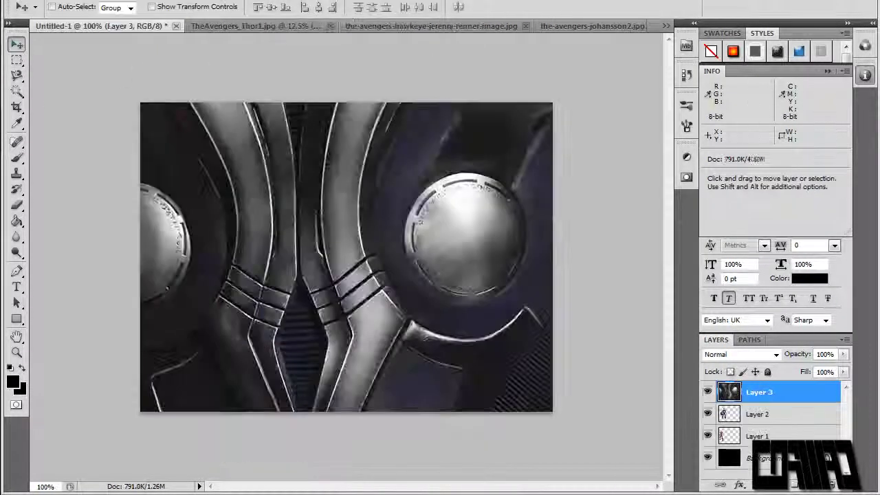
key("ctrl+minus")
key("ctrl+minus")
key("ctrl+minus")
key("ctrl+minus")
key("ctrl+t")
left_click_drag(387, 179, 310, 483)
key("Return")
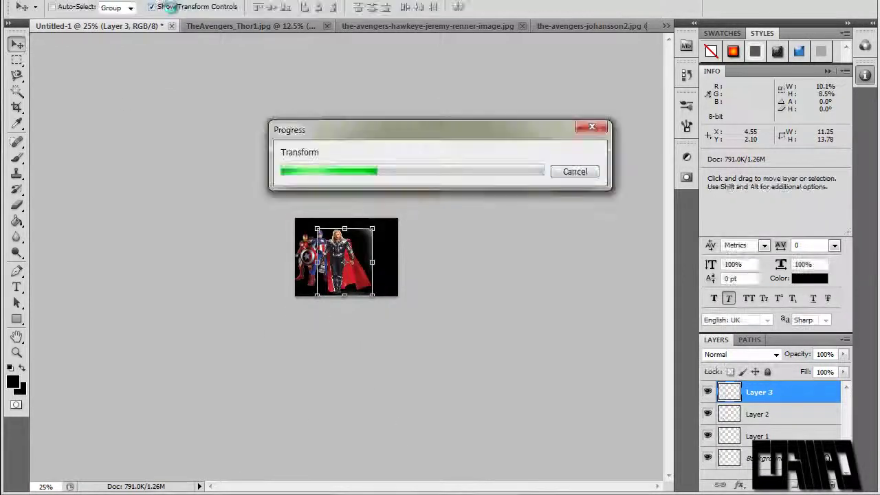
Adjust Thor's size and placement beside Captain America, and move Layer 3 below Layer 2
key("ctrl+plus")
key("ctrl+plus")
key("ctrl+plus")
key("ctrl+plus")
left_click_drag(399, 180, 385, 152)
key("Return")
left_click_drag(758, 392, 758, 419)
Tidy the area around Thor with a 49 px Clear-mode brush and rotate him about 6 degrees clockwise
key("b")
right_click(352, 152)
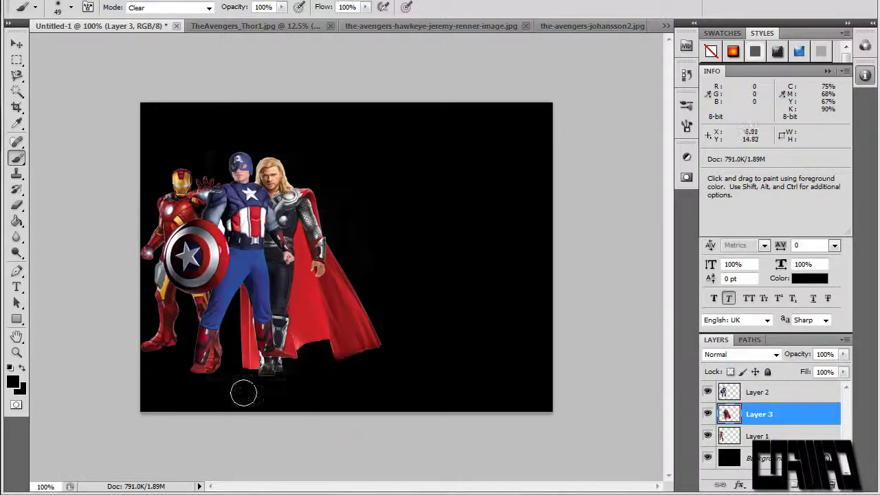
left_click(19, 44)
key("ctrl+t")
left_click_drag(343, 226, 368, 226)
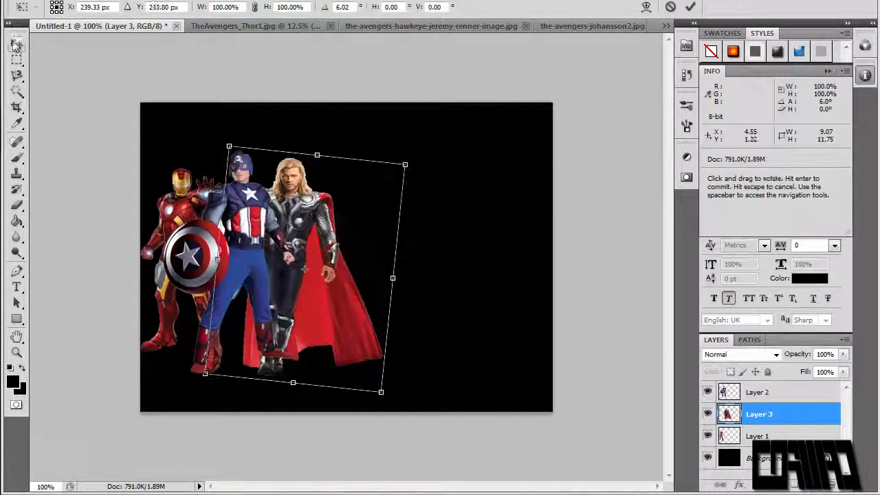
key("Return")
Close the Thor image and select the grey wall around Hawkeye using the Magic Wand and Quick Selection tools
left_click(331, 26)
key("w")
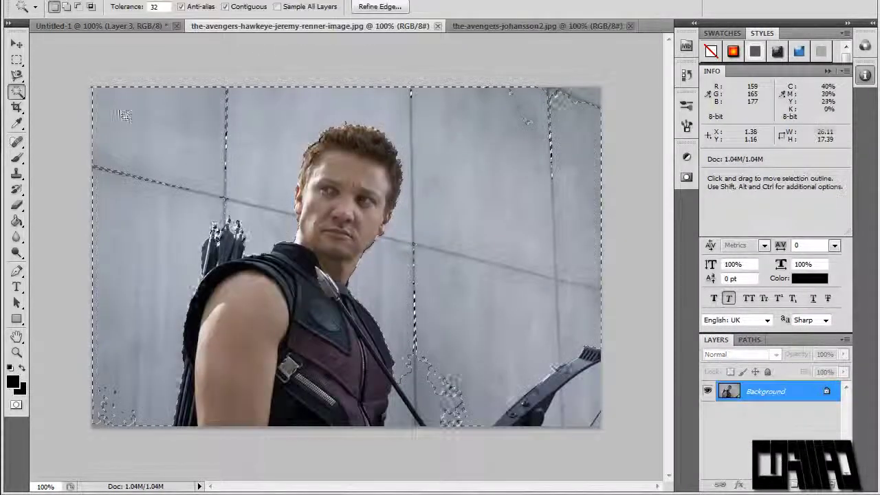
left_click(433, 297, "shift")
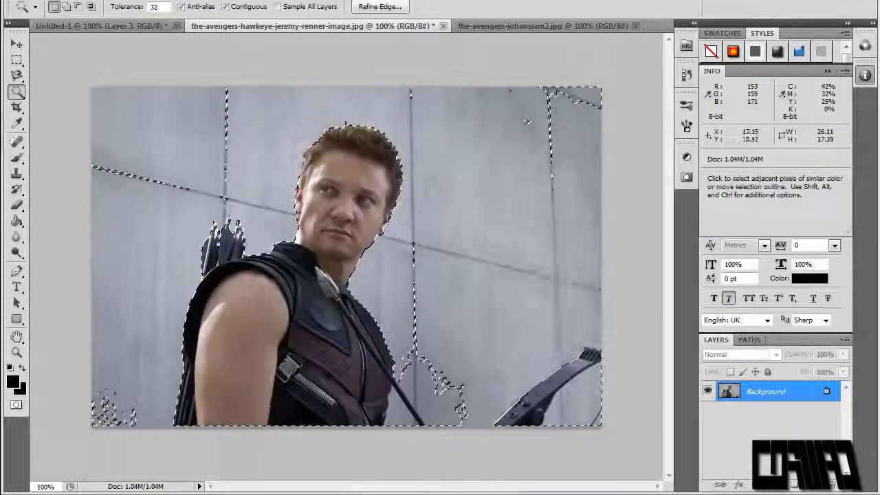
left_click(18, 92, "alt")
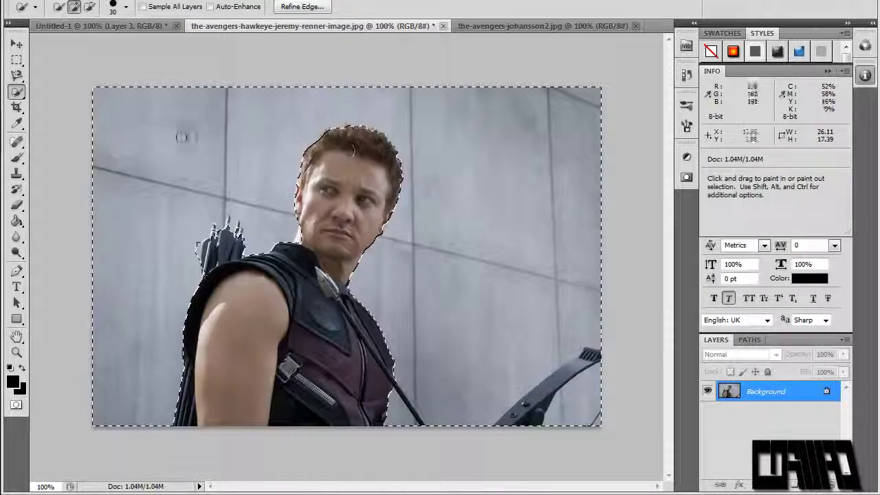
key("w")
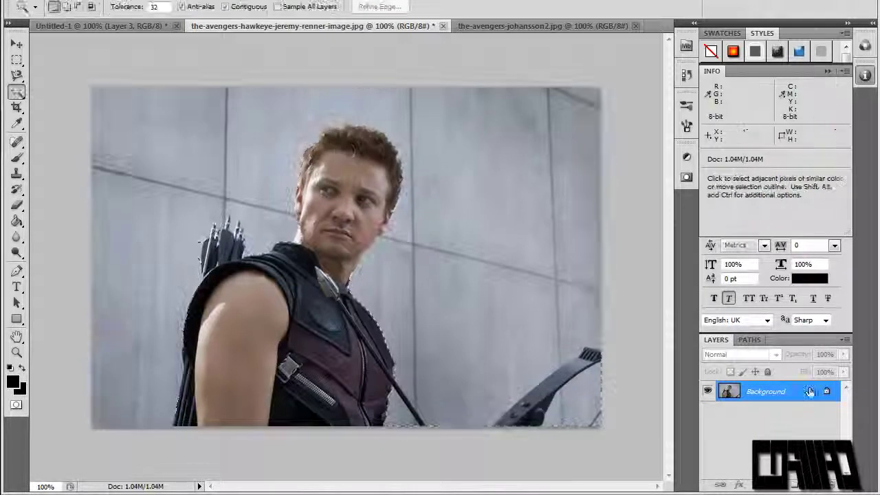
Convert the Hawkeye background into Layer 0 and erase the selected grey wall with a Clear-mode brush
left_click(495, 126)
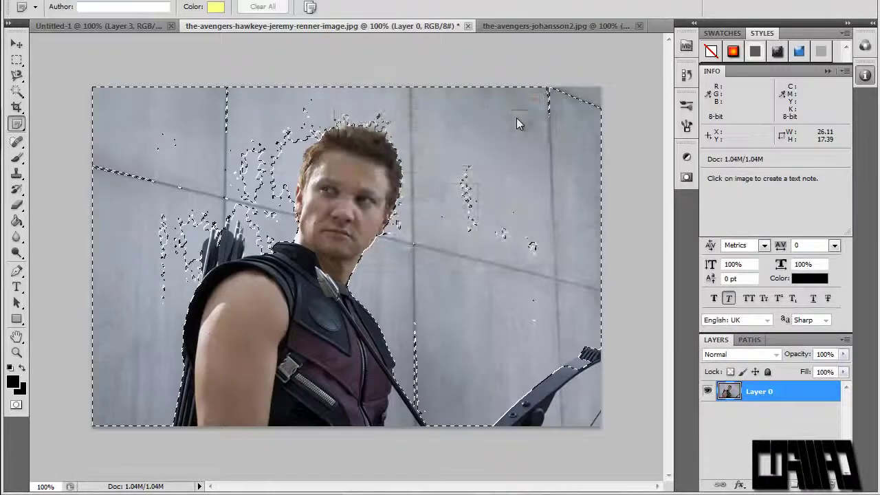
key("Return")
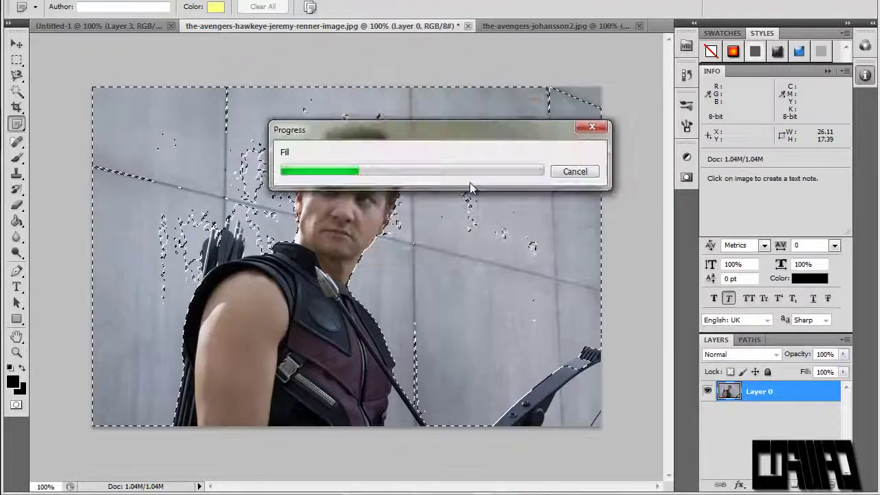
key("b")
mouse_move(131, 138)
left_mouse_down()
mouse_move(138, 289)
mouse_move(577, 474)
left_mouse_up()
key("ctrl+d")
Remove the wall remnants around Hawkeye with a 41 px Clear-mode brush and place him behind Captain America in Untitled-1
key("bracketleft")
key("bracketleft")
key("bracketleft")
key("bracketleft")
key("bracketleft")
key("bracketleft")
key("bracketleft")
key("bracketleft")
key("bracketleft")
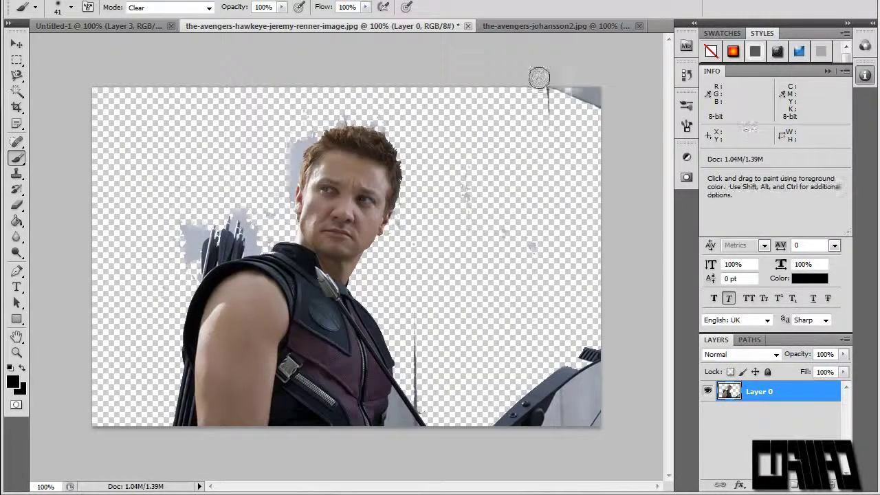
key("l")
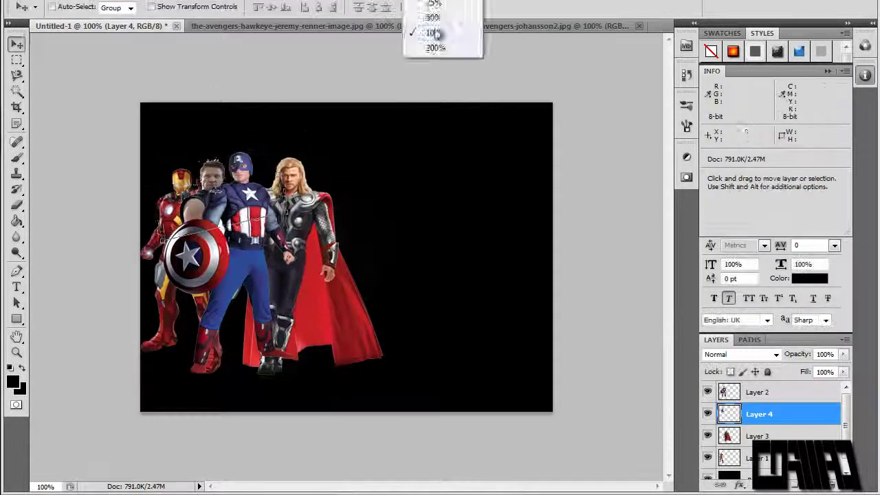
Clean up the edges around Hawkeye in the composite with a 17 px Clear-mode brush
key("ctrl+plus")
key("b")
right_click(151, 60)
key("Escape")
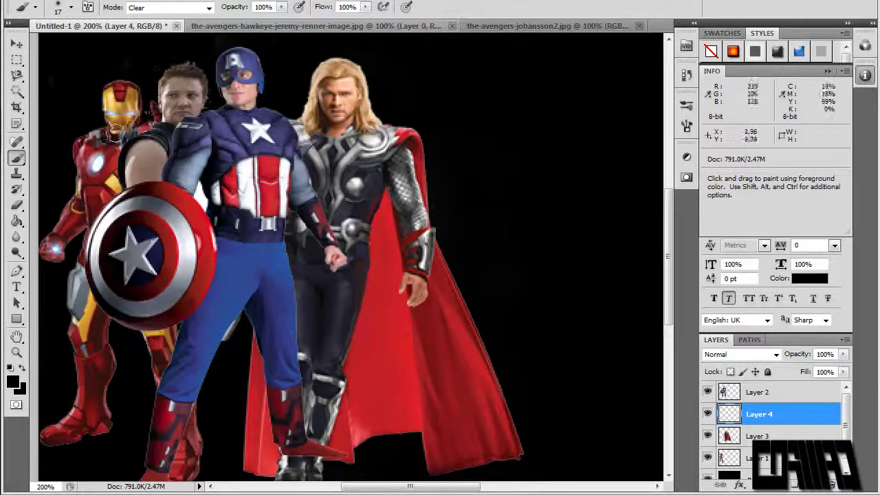
left_click(428, 31)
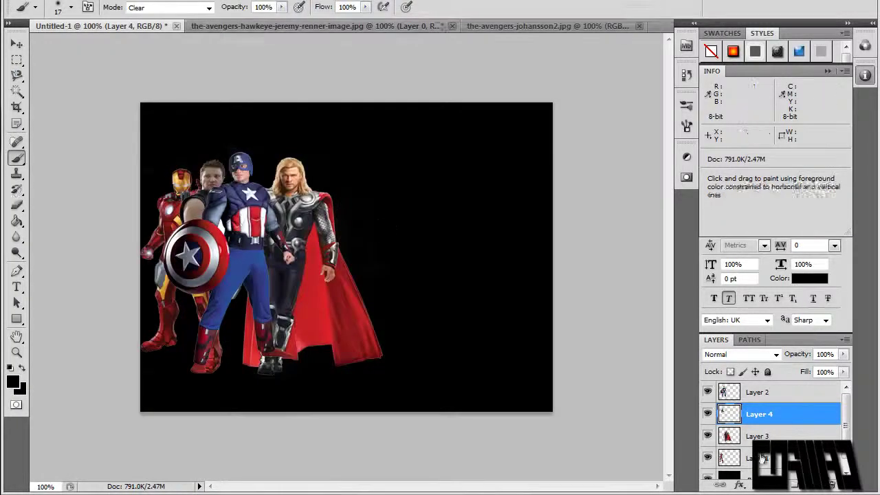
Select all the hero layers and narrow the group slightly toward the canvas's left side
key("ctrl+alt+a")
key("v")
key("Return")
Convert the Black Widow image's background into Layer 0 and select the dark area behind her with the Magic Wand
left_click(388, 26)
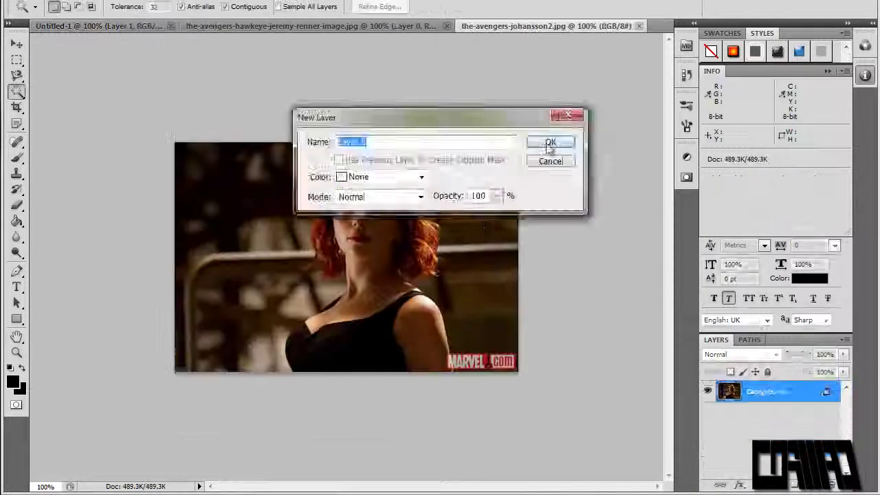
left_click(553, 142)
key("w")
left_click(206, 178)
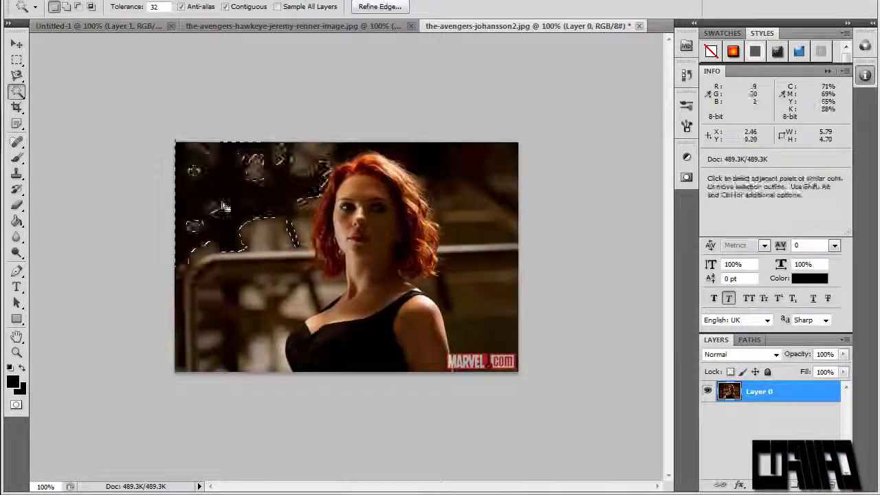
left_click(191, 215, "shift")
Erase the selected dark area around Black Widow's head with a 154 px Clear-mode brush
key("b")
left_click(70, 7)
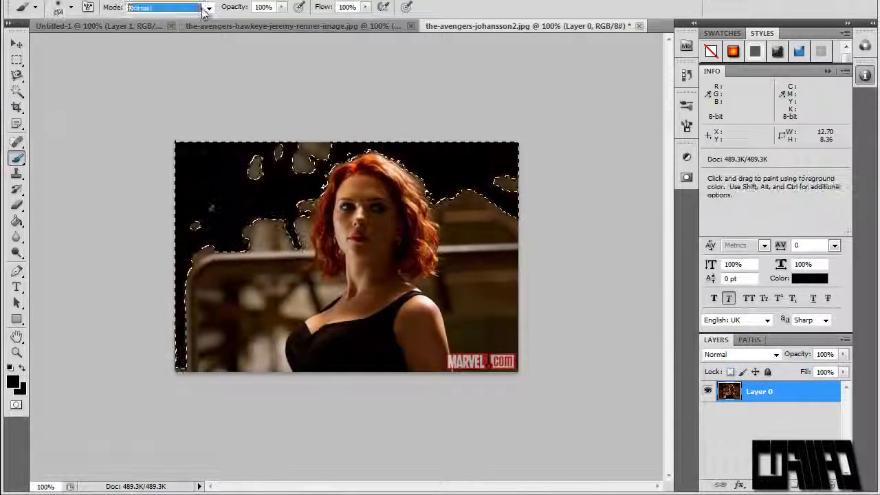
left_click(168, 7)
left_click_drag(206, 178, 405, 137)
left_click_drag(264, 114, 517, 261)
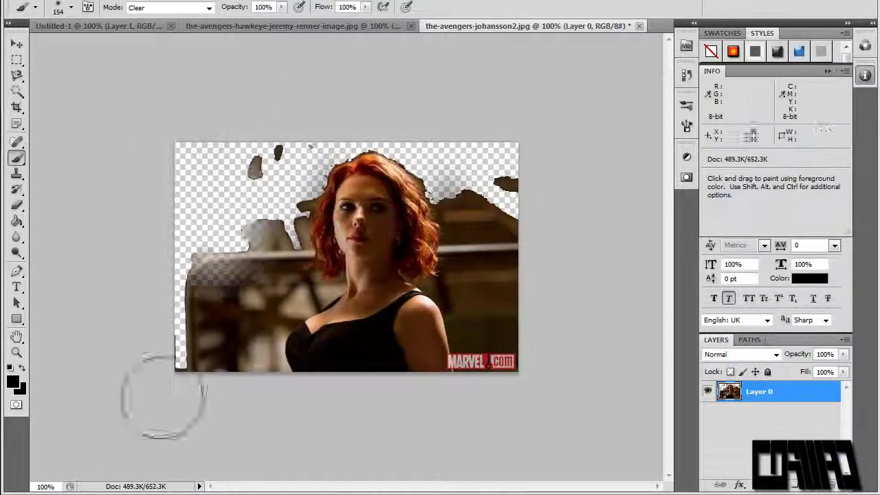
Erase the remaining railing, background and Marvel logo around Black Widow, refining her outline with a 28 px Clear-mode brush
key("w")
left_click(227, 302)
key("b")
mouse_move(220, 323)
left_mouse_down()
mouse_move(255, 180)
mouse_move(247, 289)
left_mouse_up()
left_click(70, 7)
left_click_drag(268, 343, 302, 304)
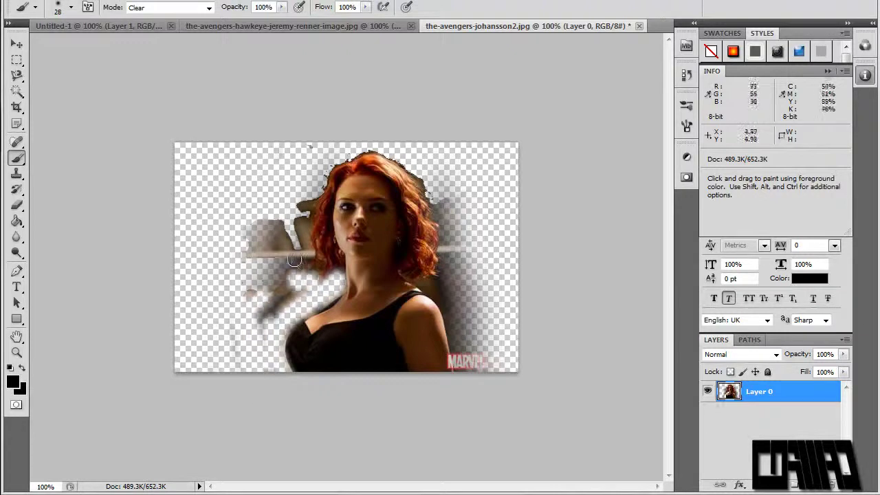
left_click_drag(437, 200, 447, 309)
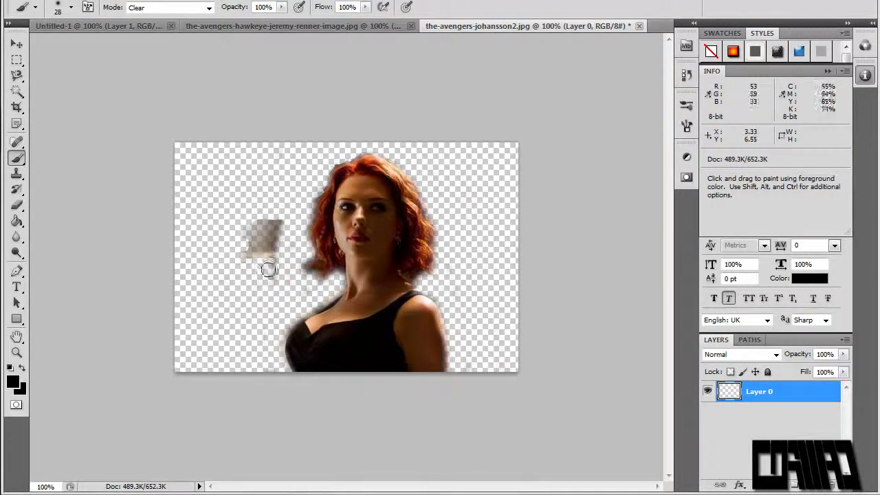
Bring Black Widow into the composite, scale her to about 28% width and place her behind Thor's shoulder
left_click_drag(312, 223, 289, 196)
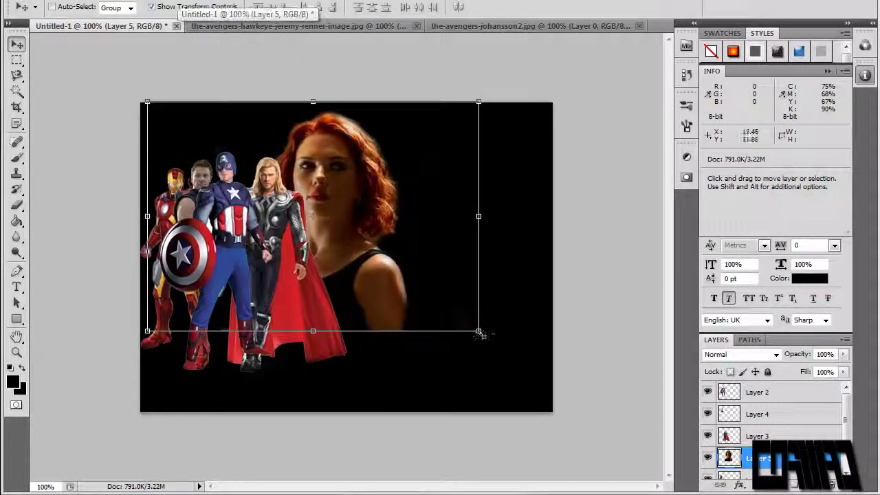
left_click_drag(479, 331, 265, 159)
left_click_drag(206, 130, 223, 175)
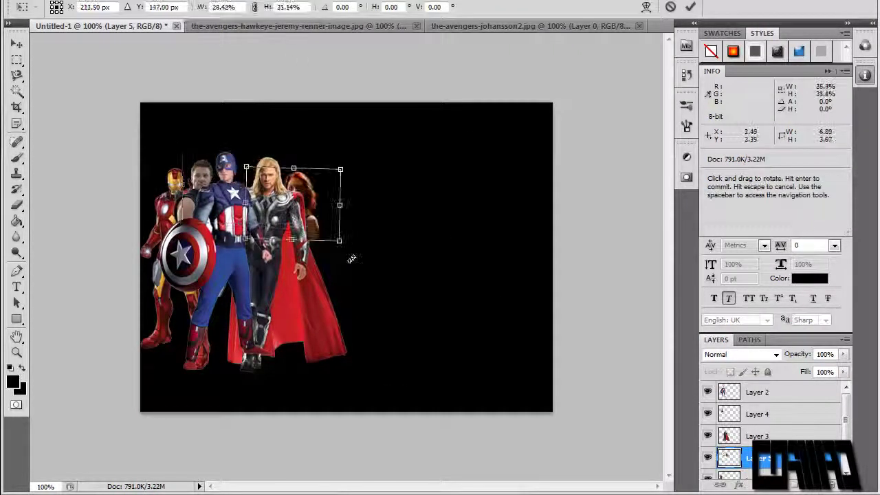
key("Return")
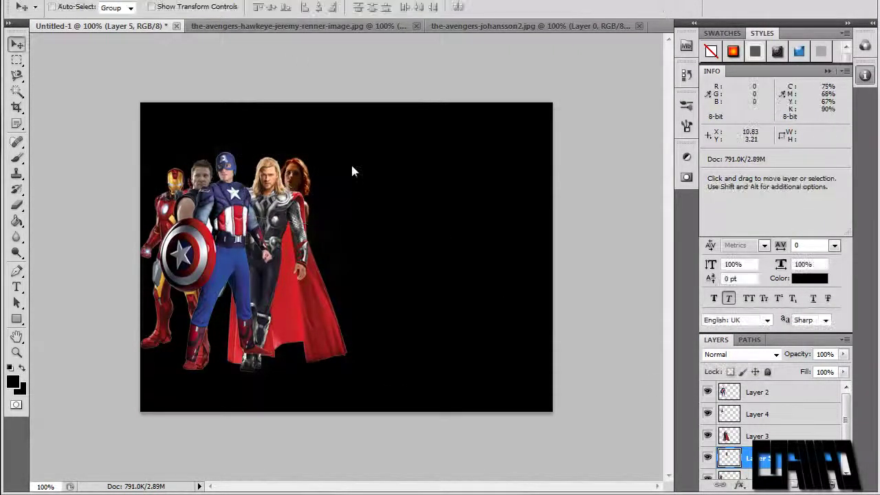
Select all five hero layers together and compress the group's width toward the left edge of the canvas
left_click(756, 475, "shift")
key("ctrl+t")
left_click_drag(369, 379, 334, 385)
Create a light grey rectangular band behind the heroes on a new layer and give it a grey 3 px stroke
key("m")
key("ctrl+shift+alt+n")
left_click_drag(287, 209, 535, 313)
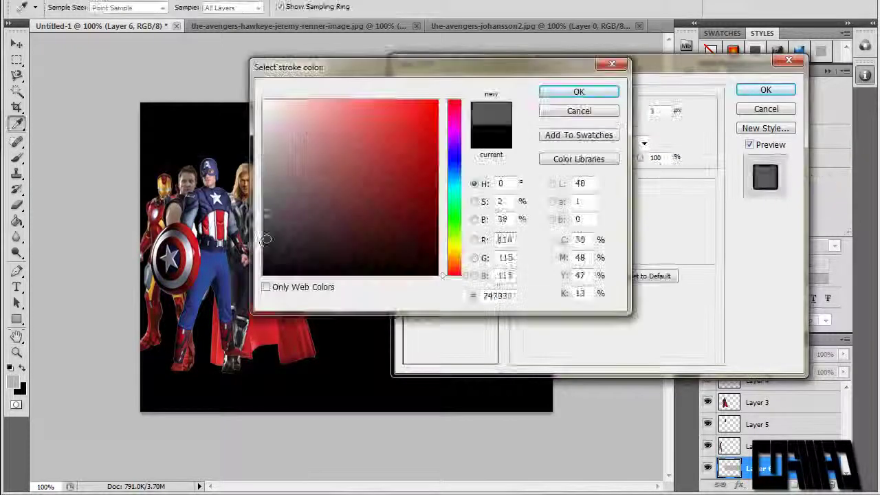
left_click(560, 92)
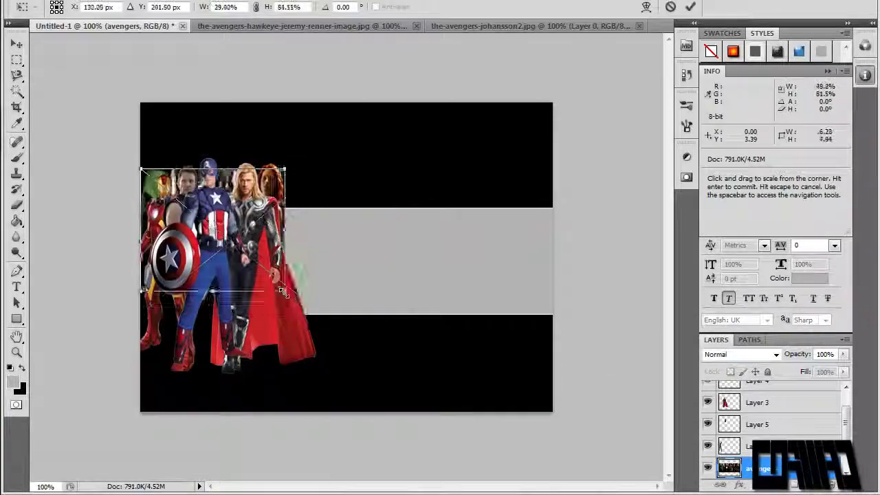
Fit the placed avengers image to the band's height beside the heroes and widen it slightly
key("Return")
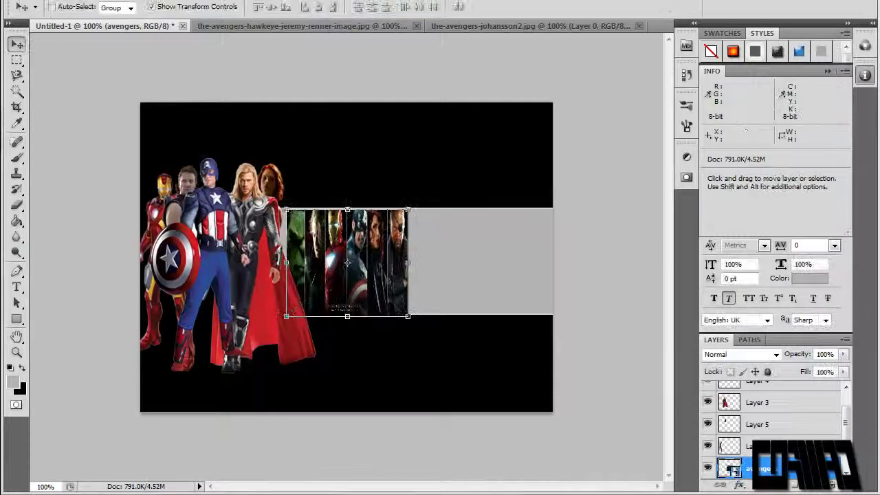
key("ctrl+plus")
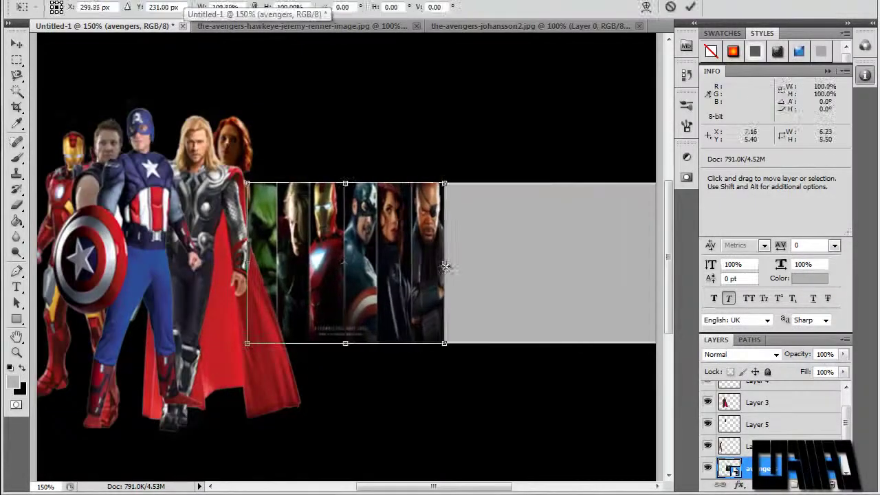
left_click(363, 183)
Add the text "VS" above the band in 36 pt Bebas
key("t")
left_click(303, 7)
left_click(294, 194)
type("VS")
key("ctrl+Return")
Dock the Info panel with Styles, and move the VS text with a stroke onto the avengers image's right edge
left_click_drag(818, 71, 791, 33)
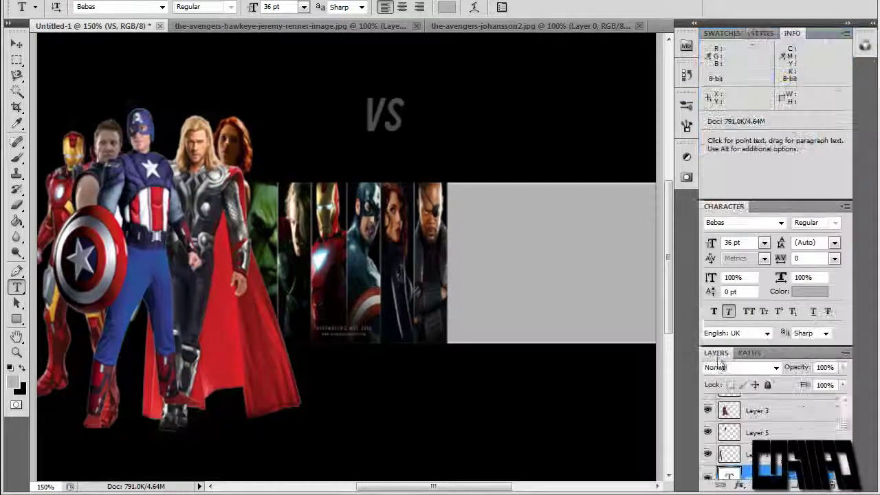
key("v")
left_click_drag(384, 114, 446, 266)
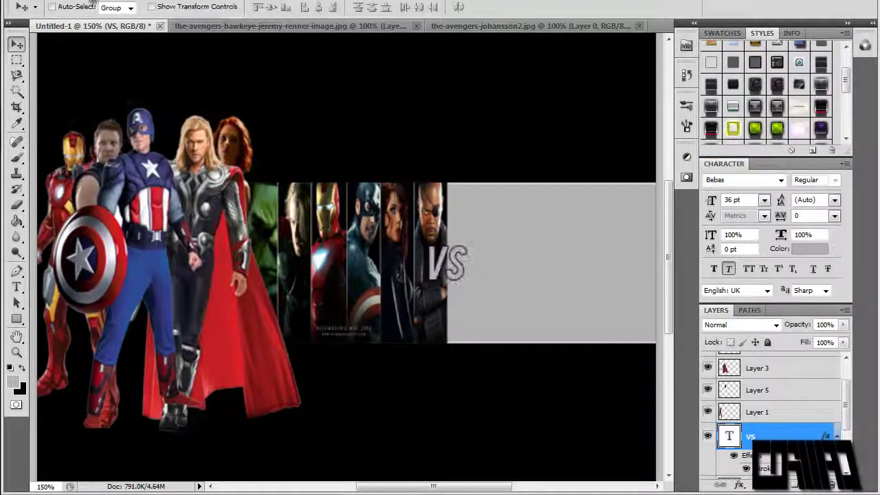
Place the avengers-aliens-korbonites image beside the avengers image and scale it to fill the rest of the grey band
key("Return")
left_click_drag(138, 153, 553, 267)
left_click_drag(554, 344, 559, 334)
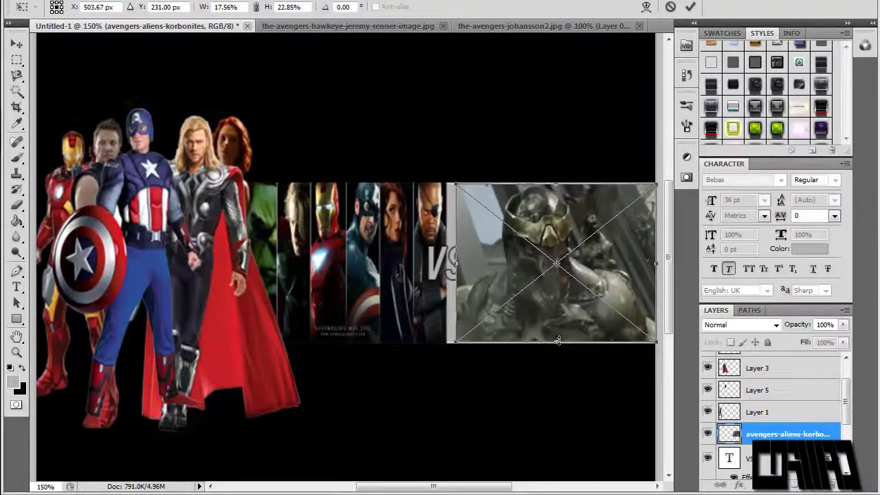
left_click_drag(652, 263, 648, 263)
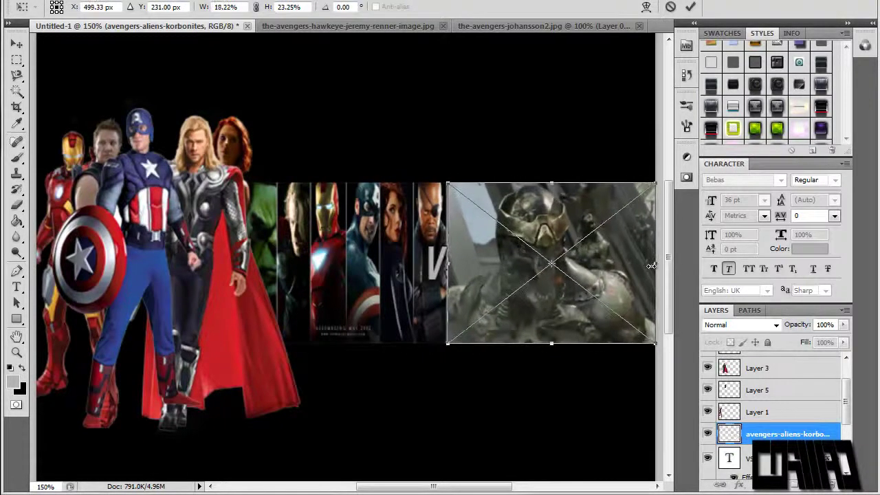
key("Return")
Move the aliens image layer beneath the VS text and avengers layers, and adjust the band's stroke so it frames both images
left_click(777, 389)
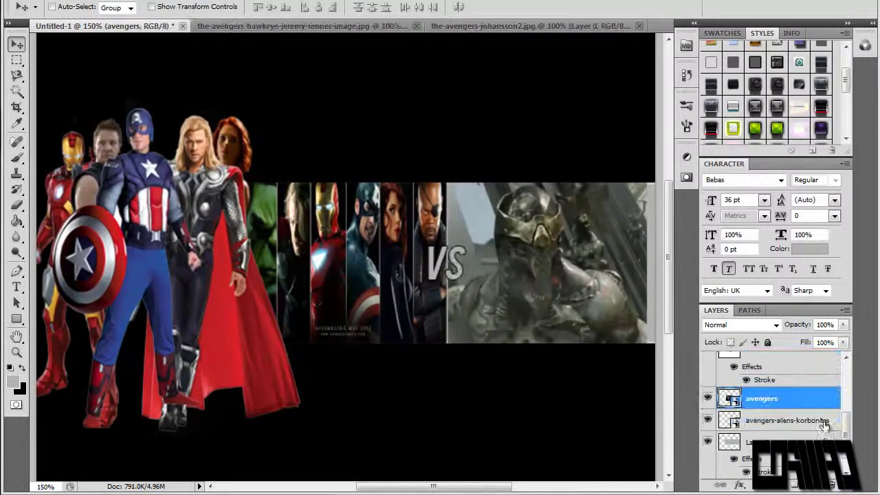
double_click(759, 472)
key("Return")
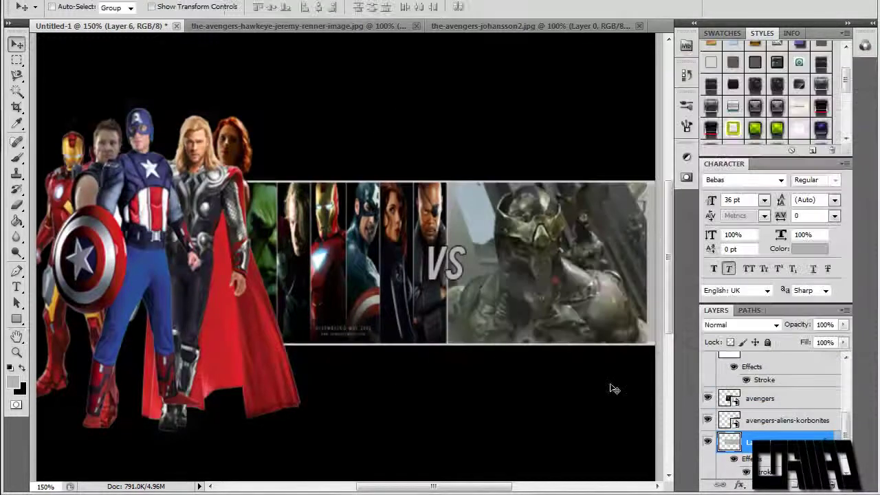
key("ctrl+1")
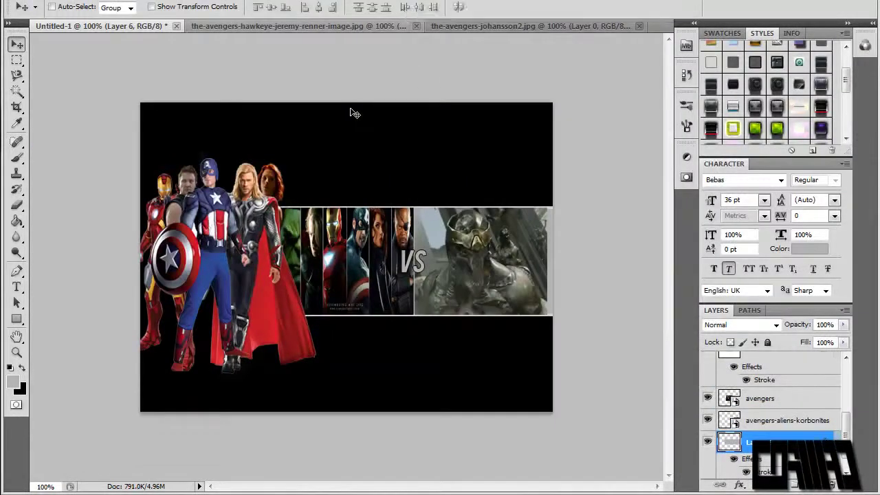
Open the-hulk-od-2003.jpg, unlock its background, and erase the selected sky with a 67 px brush in Clear mode
key("ctrl+o")
key("Escape")
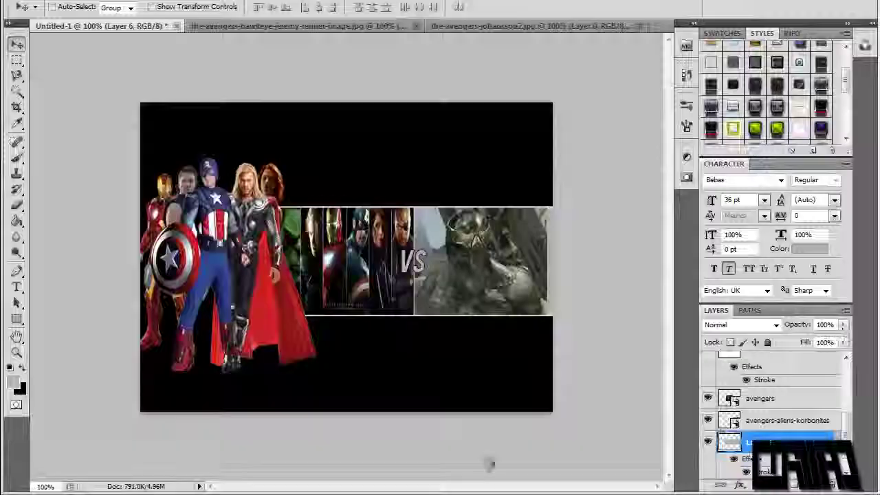
key("ctrl+alt+o")
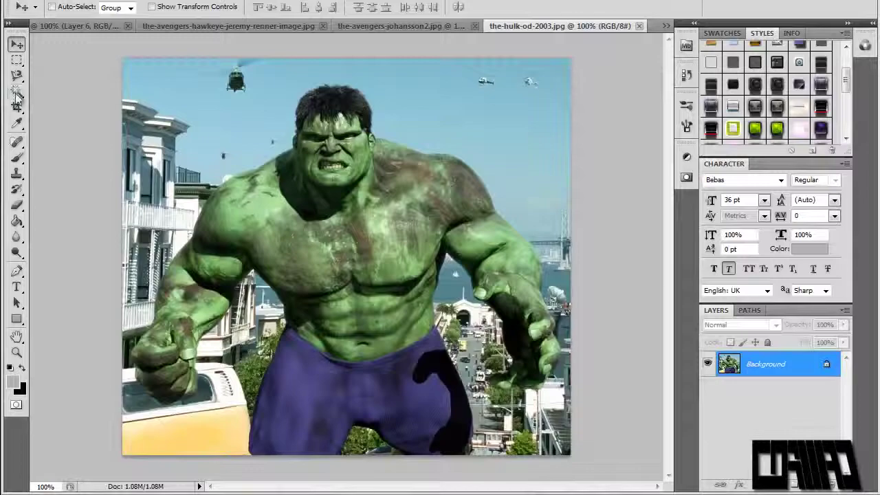
left_click(525, 129)
left_click(361, 295)
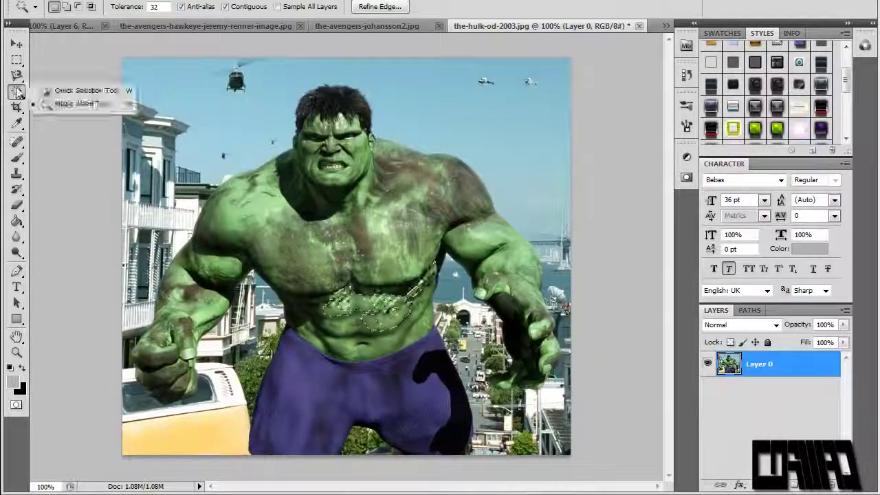
left_click(17, 156)
mouse_move(134, 66)
left_mouse_down()
mouse_move(179, 79)
mouse_move(261, 137)
mouse_move(531, 149)
left_mouse_up()
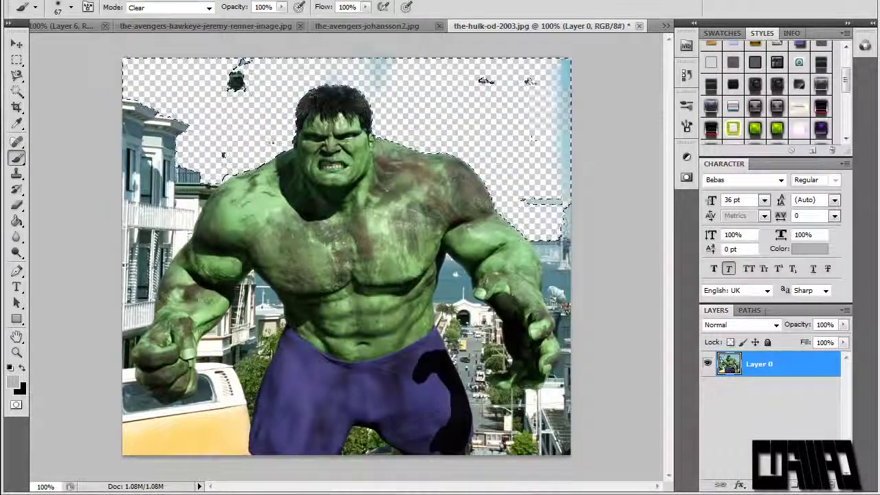
key("ctrl+d")
Select and erase the van and buildings around the Hulk with a 98 px brush in Clear mode
key("w")
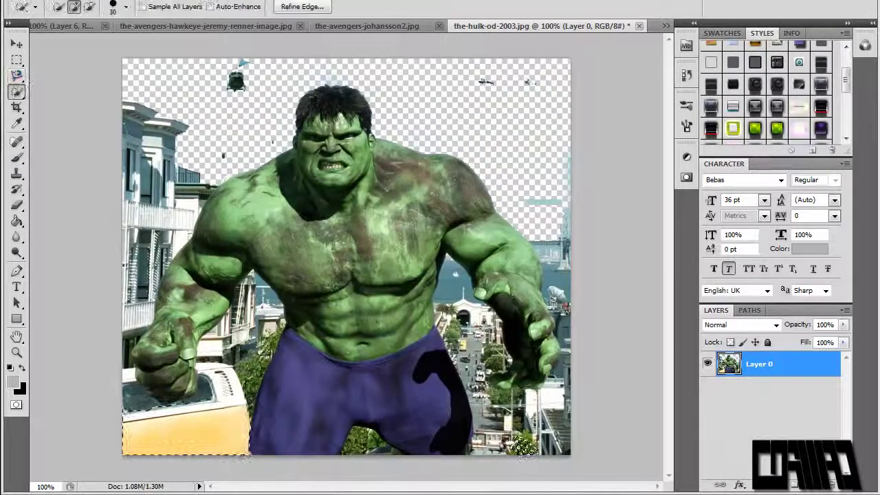
key("Delete")
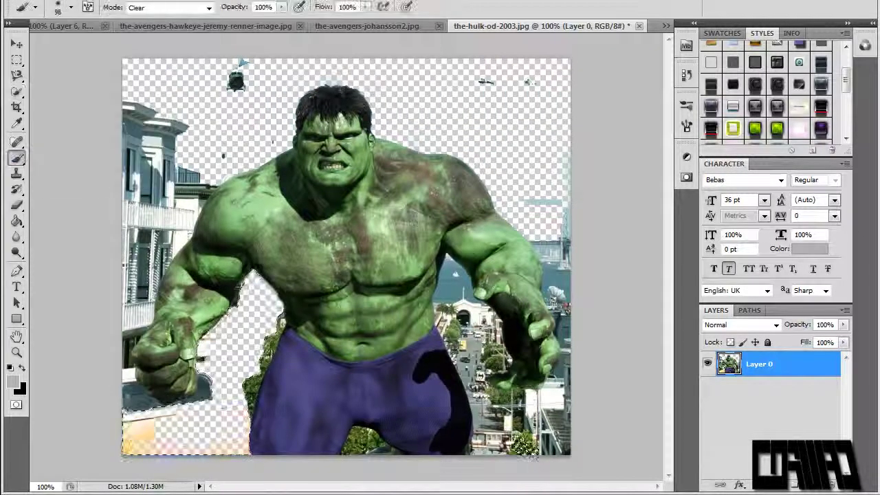
key("w")
key("b")
left_click_drag(127, 388, 210, 398)
key("l")
key("b")
left_click(143, 127)
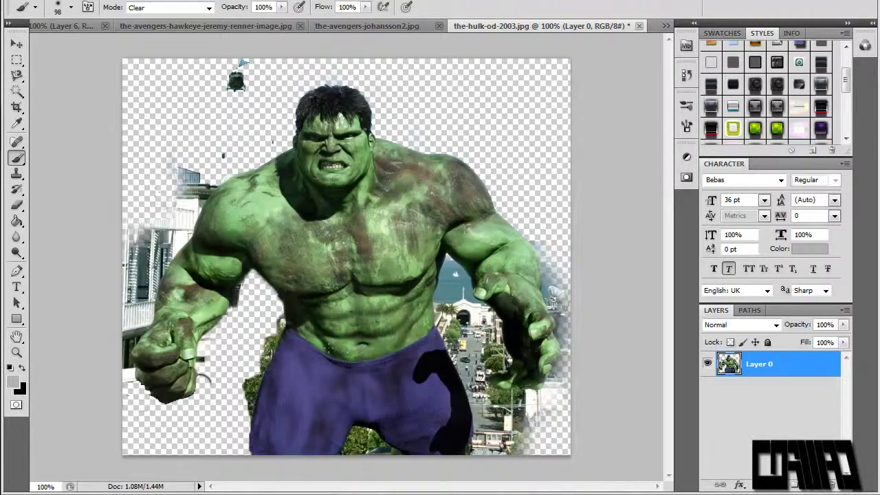
Reduce the brush to 40 px and erase the remaining street background around the Hulk's legs and arms
key("bracketleft")
key("bracketleft")
key("bracketleft")
key("bracketleft")
key("bracketleft")
key("bracketleft")
left_click_drag(264, 323, 265, 412)
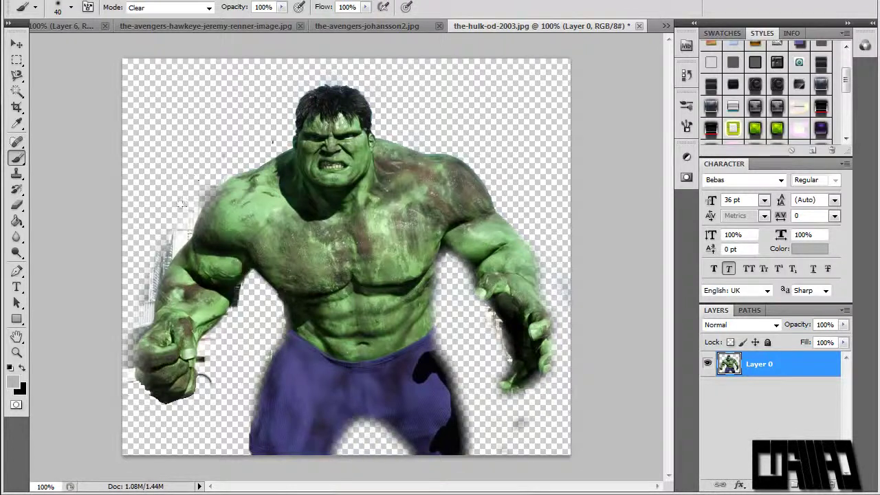
Bring the Hulk cut-out into the composite, layer it behind the heroes, and scale it to about 35% above them
key("v")
left_click_drag(343, 254, 275, 206)
left_click_drag(778, 379, 776, 426)
key("ctrl+t")
left_click_drag(552, 411, 255, 245)
left_click_drag(178, 178, 199, 192)
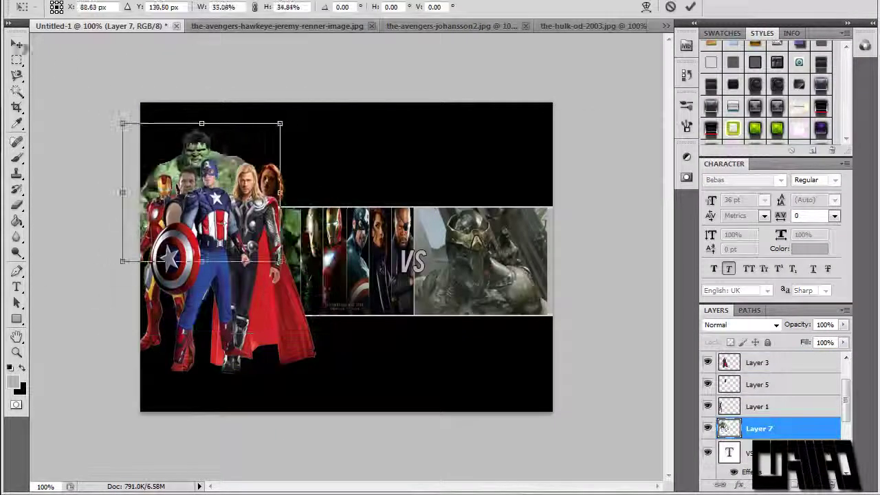
key("Return")
Clean up the Hulk layer's leftover edges with a 19 px brush in Clear mode
key("b")
key("ctrl+plus")
right_click(51, 35)
left_click_drag(52, 34, 37, 35)
key("Return")
key("ctrl+minus")
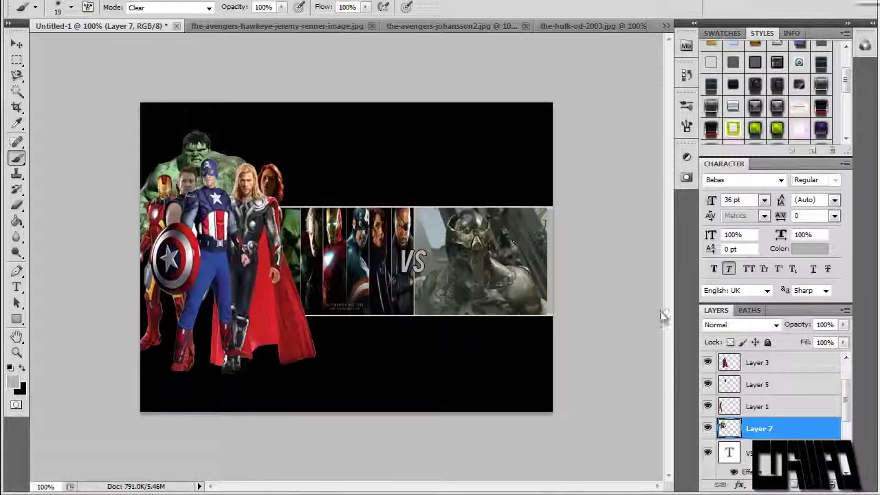
key("alt+f")
left_click(127, 252)
double_click(439, 213)
key("Return")
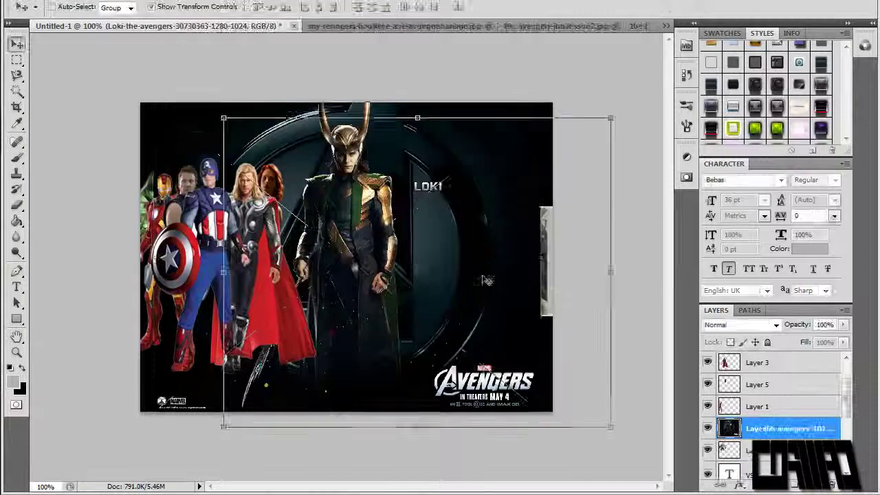
key("w")
left_click(303, 130)
key("Delete")
Open the Loki image as its own document and roughly clear the background around him with a 92 px brush and Quick Selection
key("Return")
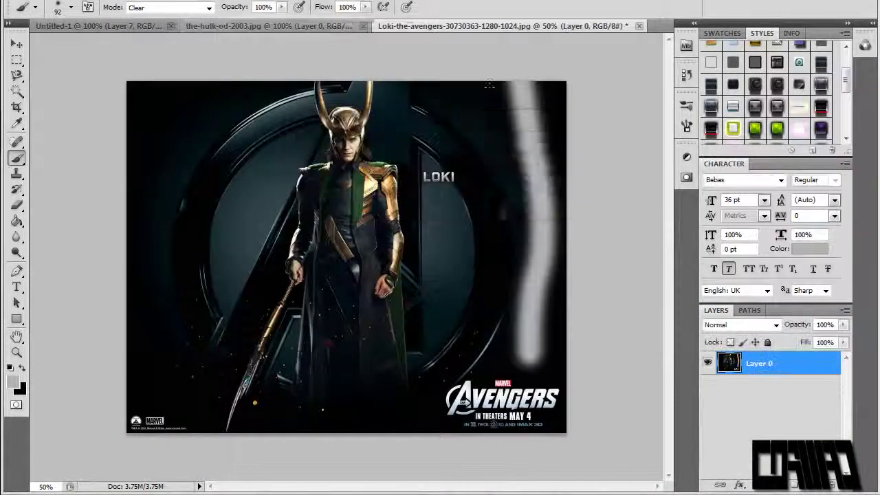
mouse_move(489, 84)
left_mouse_down()
mouse_move(532, 423)
mouse_move(481, 96)
mouse_move(508, 384)
mouse_move(441, 255)
mouse_move(261, 344)
mouse_move(226, 413)
mouse_move(295, 131)
mouse_move(226, 209)
mouse_move(179, 137)
mouse_move(137, 241)
left_mouse_up()
key("w")
left_click(234, 207)
left_click(273, 114)
key("Delete")
left_click_drag(273, 133, 292, 159)
left_click_drag(287, 231, 206, 385)
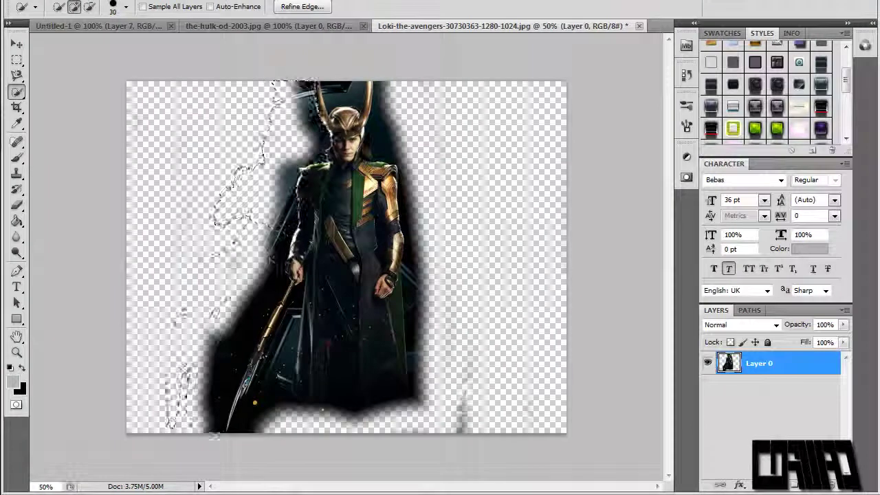
Trace Loki's horned helmet, hair, shoulders and body closely with the Magnetic Lasso to isolate him from the dark background
key("ctrl+plus")
key("ctrl+plus")
key("ctrl+plus")
scroll(344, 275, "up", 8)
left_click(19, 76)
key("ctrl+d")
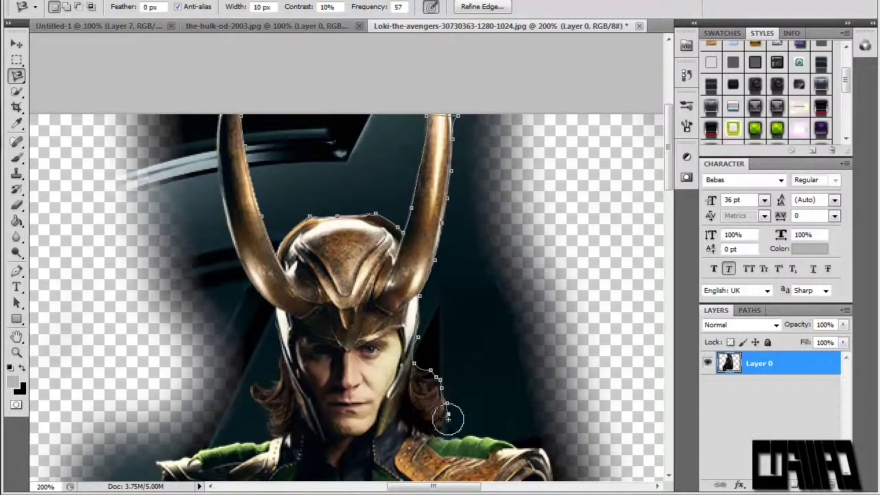
mouse_move(540, 448)
left_mouse_down()
mouse_move(562, 474)
mouse_move(570, 463)
mouse_move(560, 463)
mouse_move(569, 476)
mouse_move(592, 479)
mouse_move(282, 454)
left_mouse_up()
mouse_move(148, 234)
left_mouse_down()
mouse_move(158, 128)
mouse_move(173, 82)
left_mouse_up()
mouse_move(69, 244)
left_mouse_down()
mouse_move(54, 282)
mouse_move(40, 373)
mouse_move(50, 343)
mouse_move(64, 383)
mouse_move(23, 473)
mouse_move(48, 448)
mouse_move(54, 454)
mouse_move(72, 399)
left_mouse_up()
mouse_move(34, 464)
left_mouse_down()
mouse_move(29, 487)
mouse_move(48, 445)
mouse_move(39, 478)
left_mouse_up()
mouse_move(159, 105)
left_mouse_down()
mouse_move(249, 15)
mouse_move(255, 60)
left_mouse_up()
mouse_move(285, 31)
left_mouse_down()
mouse_move(309, 35)
mouse_move(315, 13)
mouse_move(297, 37)
mouse_move(307, 48)
mouse_move(317, 36)
mouse_move(316, 88)
left_mouse_up()
mouse_move(382, 47)
left_mouse_down()
mouse_move(428, 90)
mouse_move(406, 33)
mouse_move(418, 73)
mouse_move(437, 41)
mouse_move(380, 68)
mouse_move(371, 58)
mouse_move(376, 137)
mouse_move(373, 107)
left_mouse_up()
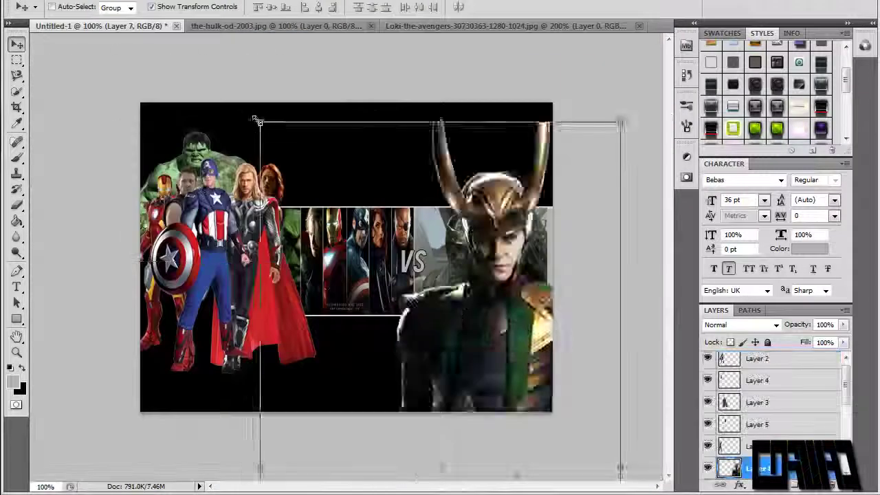
Scale the Loki cut-out to nearly the canvas height and position it at the composite's right edge
mouse_move(255, 117)
left_mouse_down()
mouse_move(403, 55)
mouse_move(425, 102)
mouse_move(424, 151)
left_mouse_up()
key("Return")
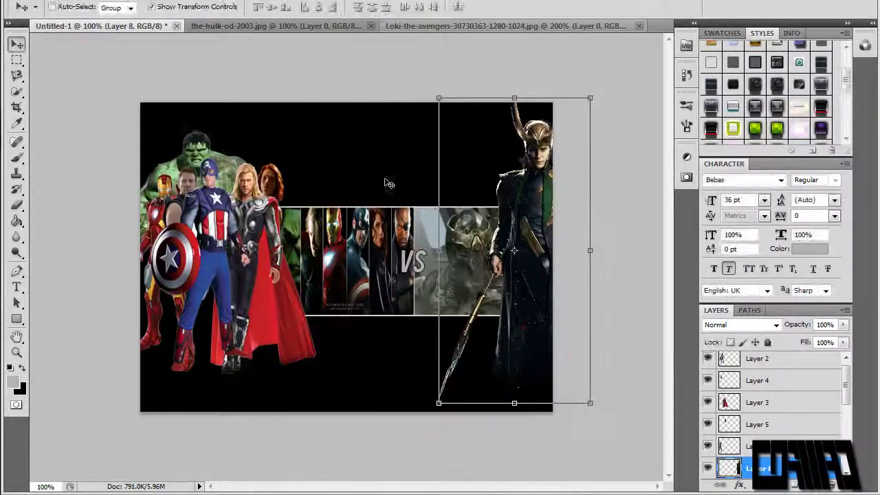
Place the avengers-logo image above the band, scale it down between the heroes and Loki, and set its blend mode to Screen
left_click(38, 1)
left_click(59, 251)
left_click(140, 141)
key("Return")
left_click_drag(570, 416, 457, 215)
key("Return")
left_click(728, 324)
left_click(720, 90)
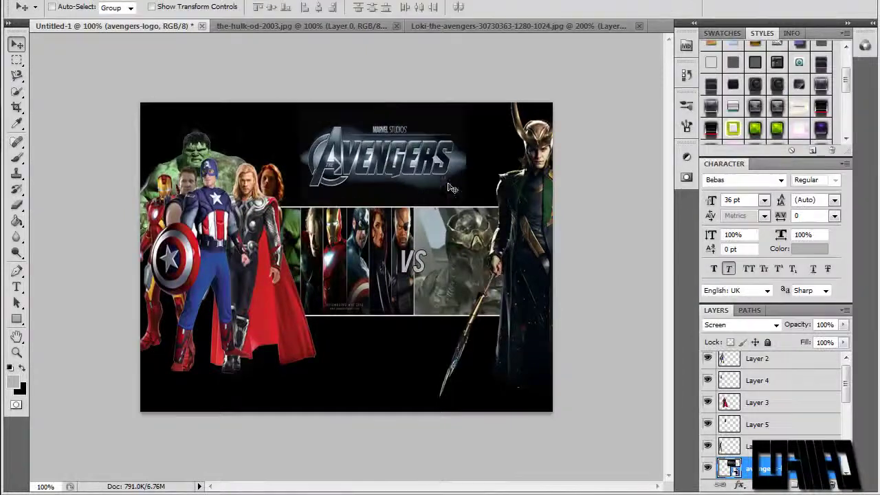
Place the round Avengers "A" emblem, scale it to fit centrally below the band, and set its blend mode to Screen
left_click(38, 2)
left_click(59, 251)
scroll(308, 227, "down", 2)
scroll(309, 227, "up", 3)
left_click(301, 316)
key("Return")
left_click_drag(466, 224, 373, 290)
left_click_drag(300, 352, 366, 365)
left_click_drag(310, 365, 311, 365)
key("Return")
left_click(741, 324)
left_click(719, 89)
Place the Marvel-logo image and scale it down into the canvas's lower-left corner
left_click(38, 2)
left_click(59, 251)
double_click(554, 217)
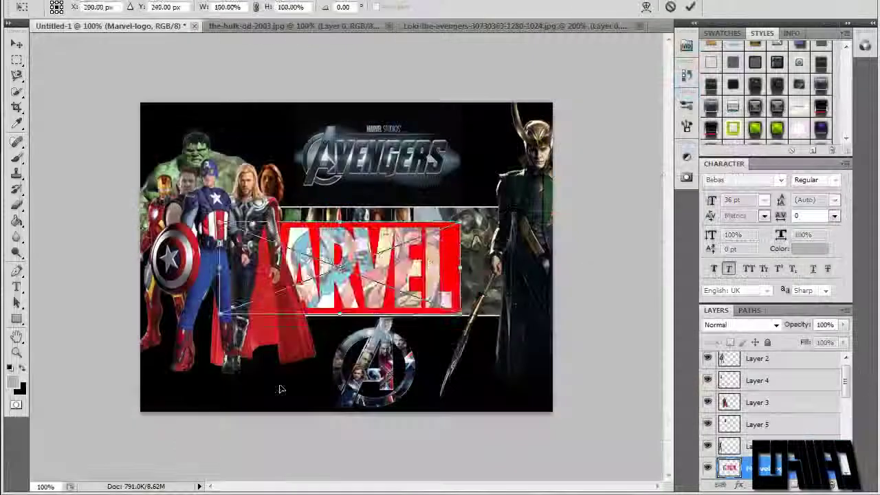
left_click(385, 177)
Add the text "BATTLEFOREARTH" in 14 pt Bebas beneath the Avengers logo
left_click(16, 287)
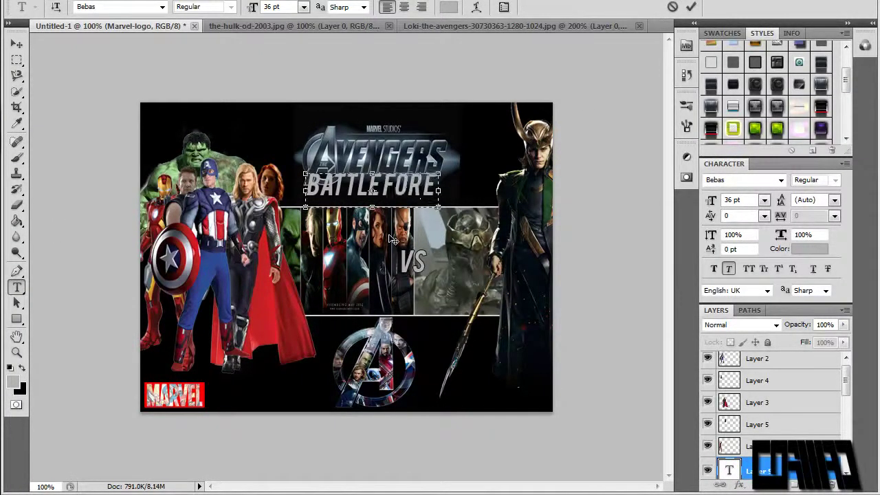
left_click_drag(510, 200, 388, 191)
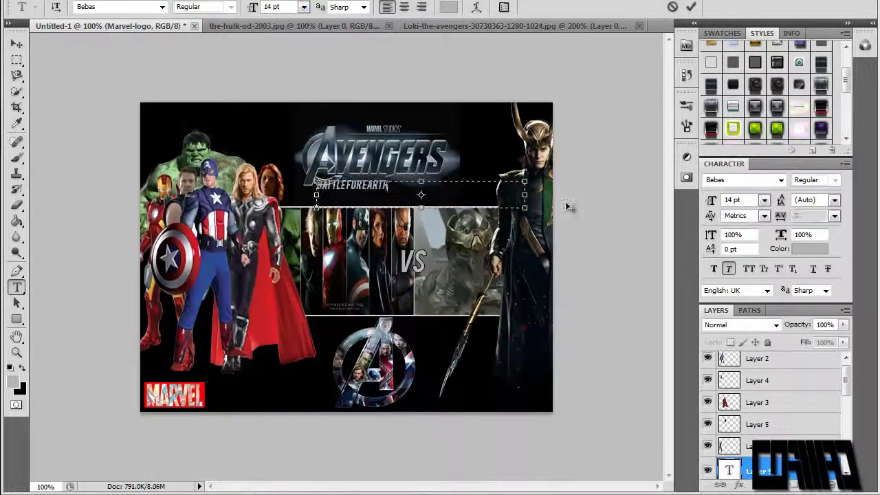
key("ctrl+Return")
key("v")
Apply a grey style preset to the BATTLEFOREARTH text beneath the Avengers logo
left_click_drag(845, 79, 847, 103)
left_click(754, 142)
scroll(777, 103, "down", 3)
left_click(777, 101)
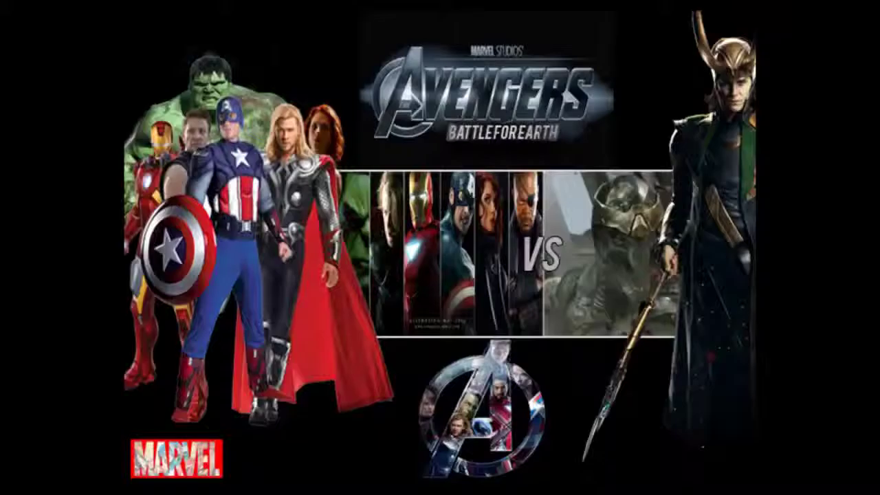